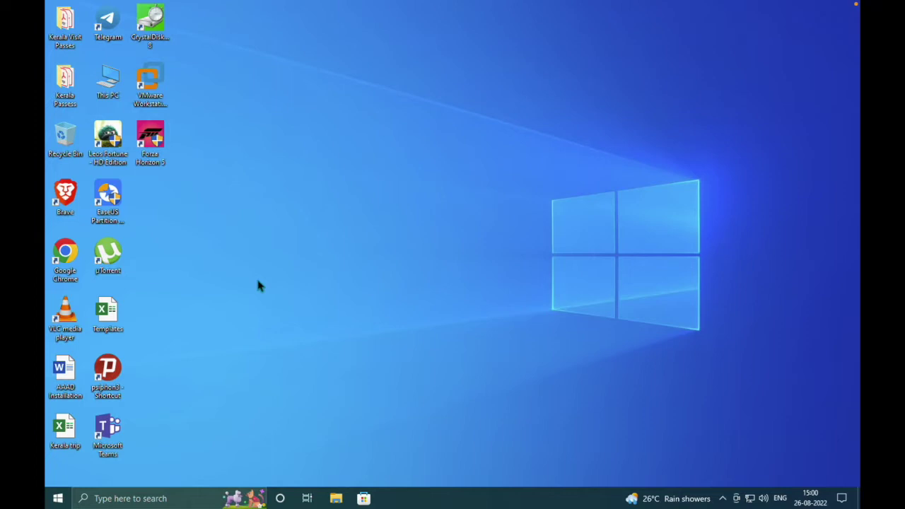
Launch Google Chrome from its desktop shortcut to get a new tab.
double_click(73, 263)
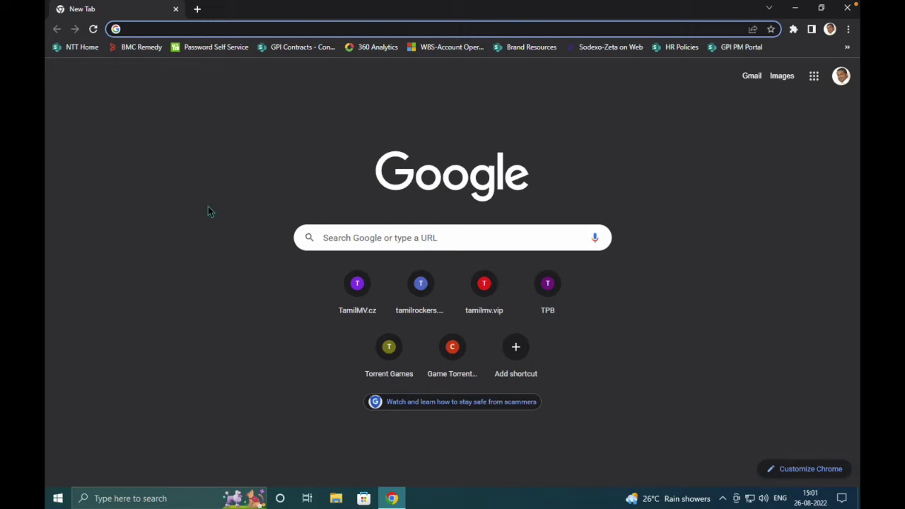
Load google.com, then go to forscan.org and open its Products download page.
text(g)
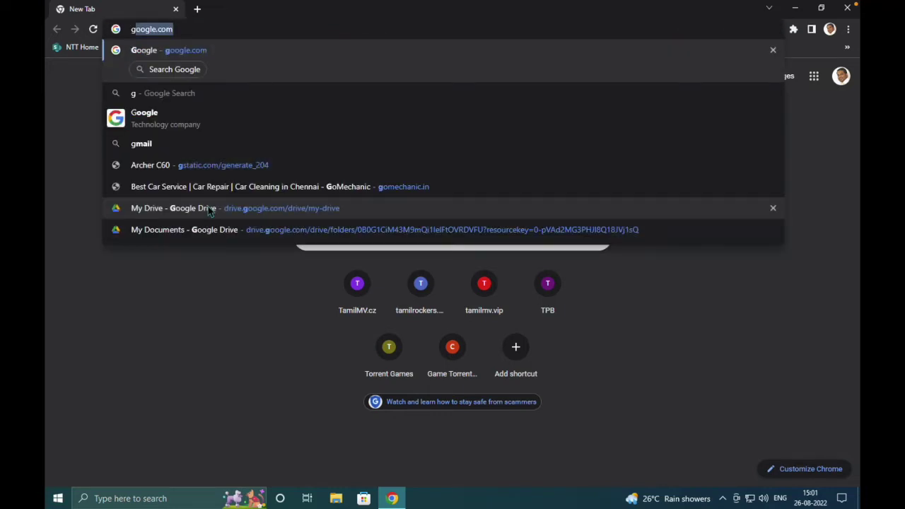
key(Return)
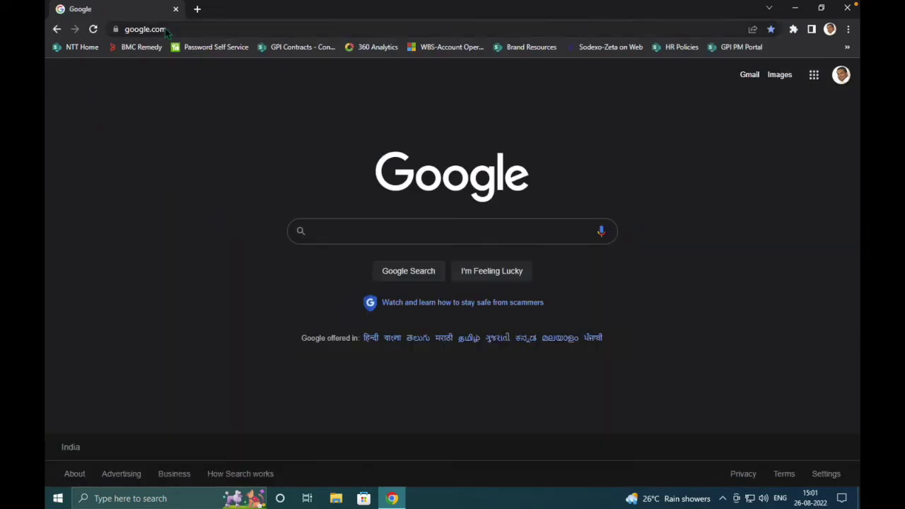
click(169, 32)
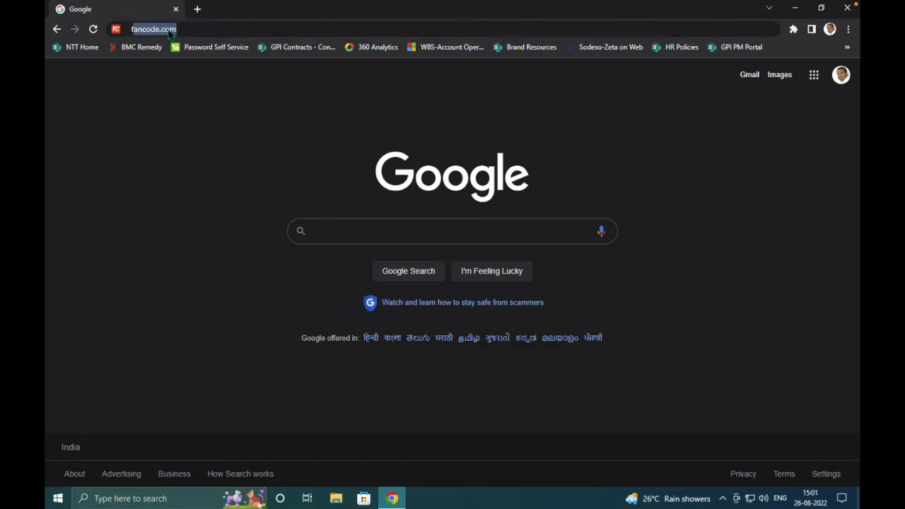
text(forscan)
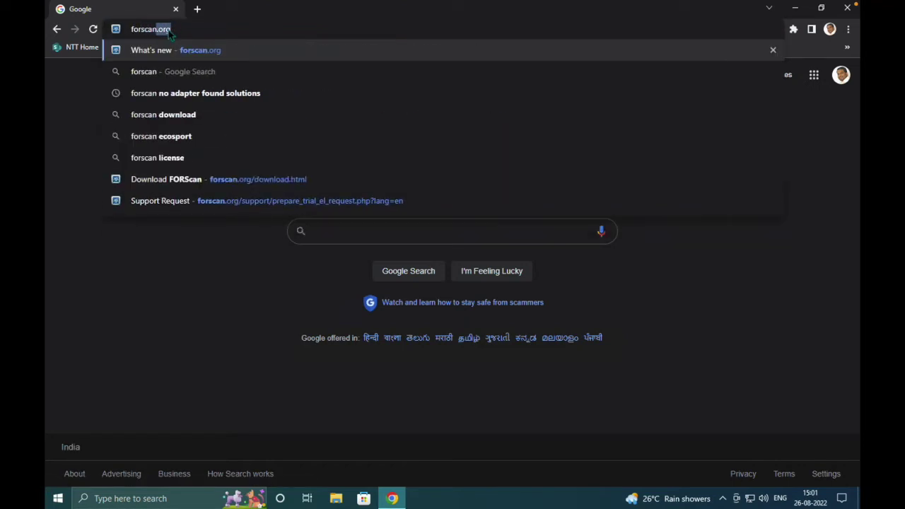
text(.org)
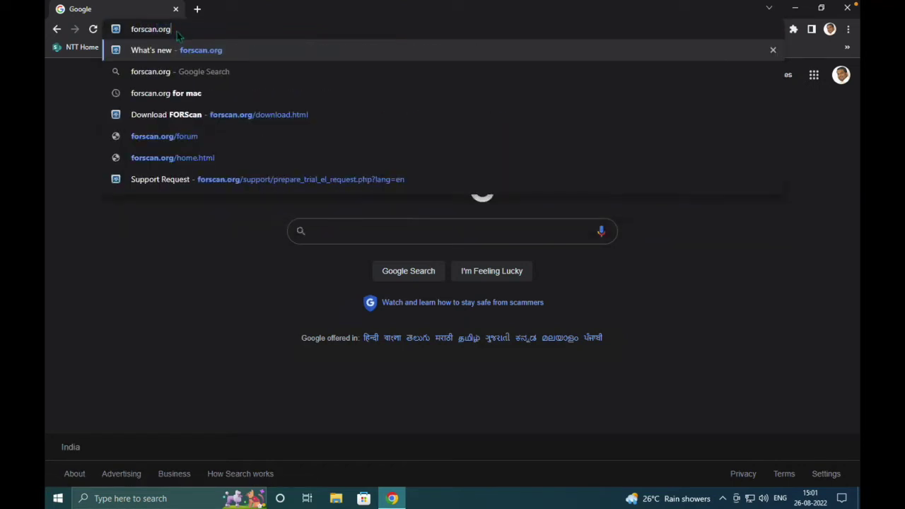
key(Return)
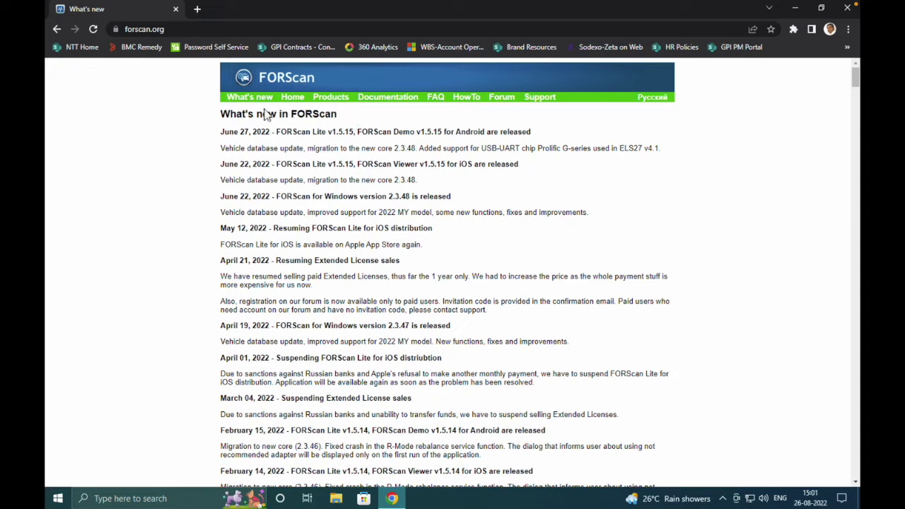
click(334, 101)
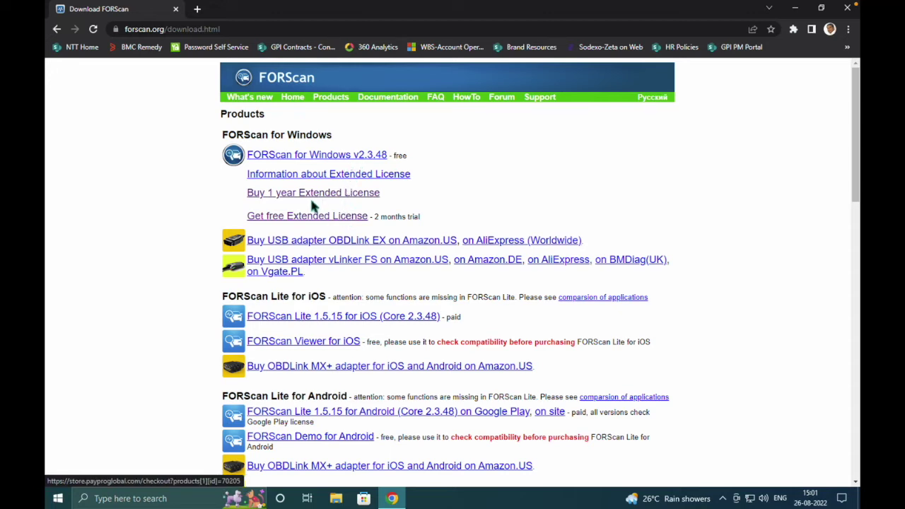
Save the FORScan for Windows v2.3.48 installer to Downloads and run it.
click(329, 159)
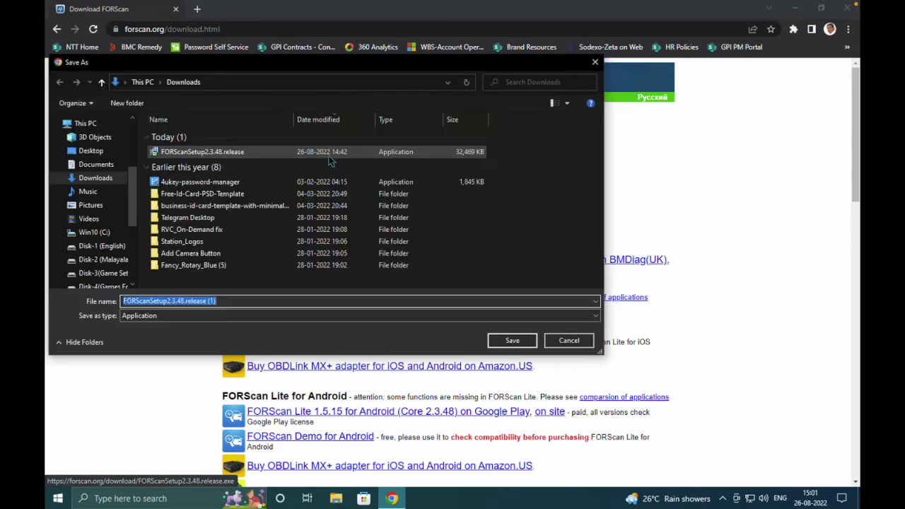
click(512, 340)
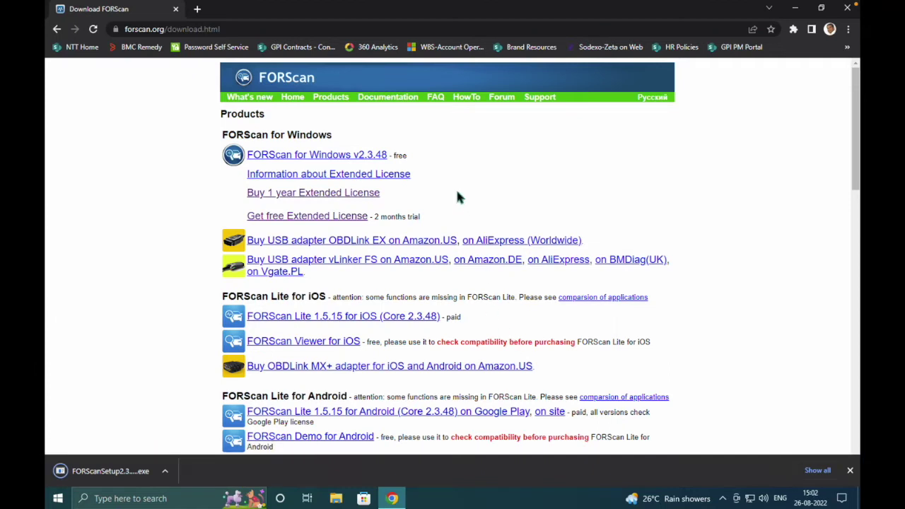
click(113, 479)
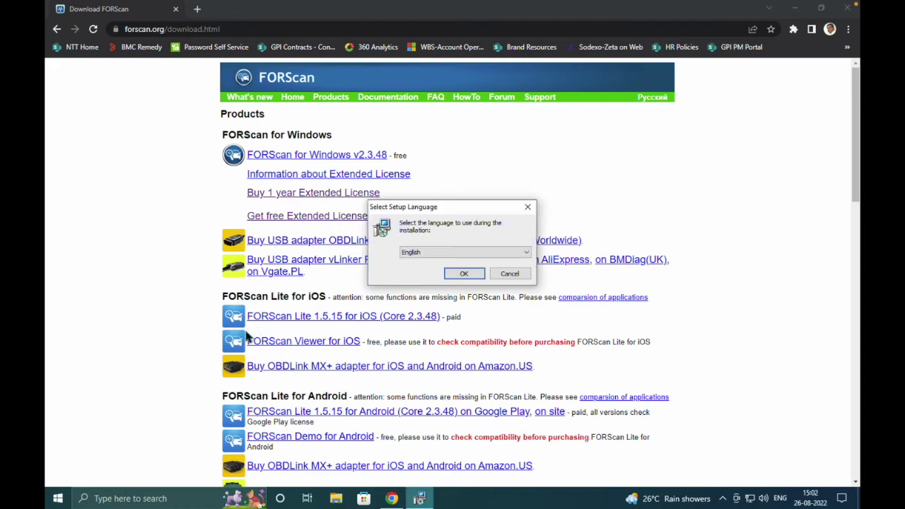
Choose English, accept the licence agreement and keep the default install and Start Menu folders.
click(464, 273)
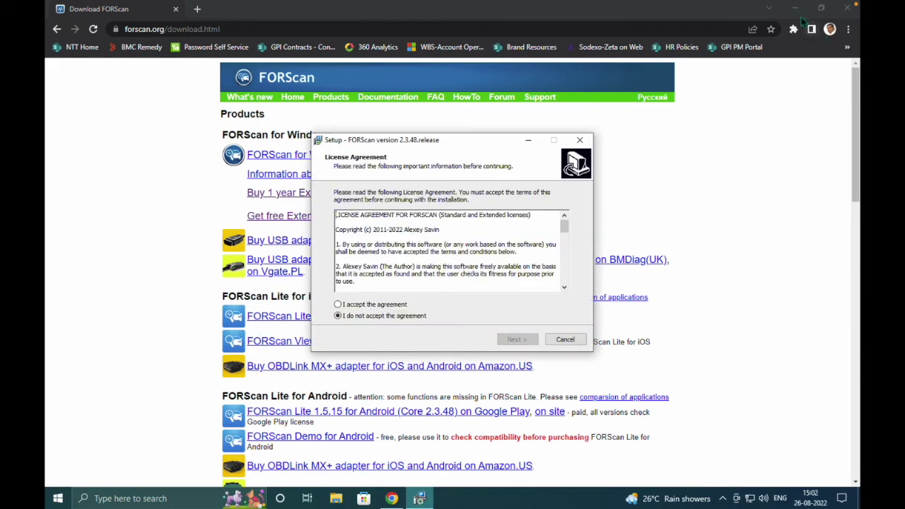
click(804, 14)
click(799, 10)
click(401, 307)
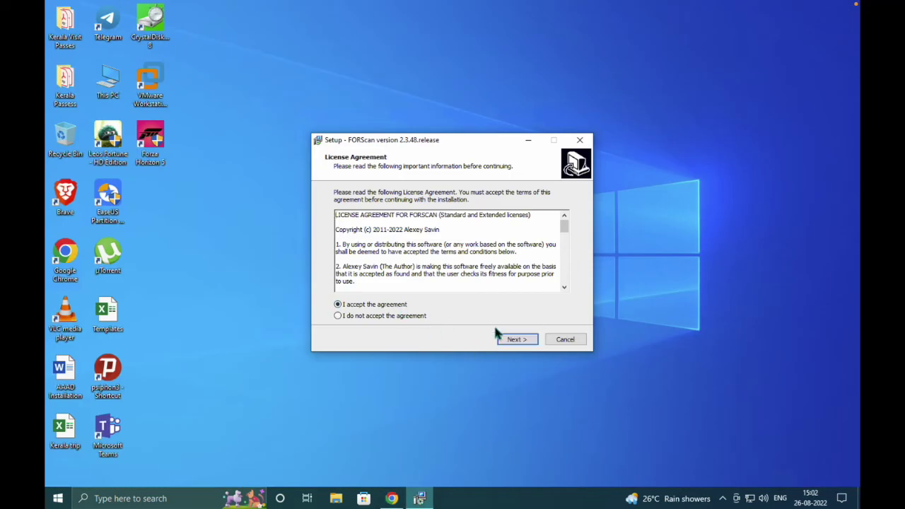
click(515, 341)
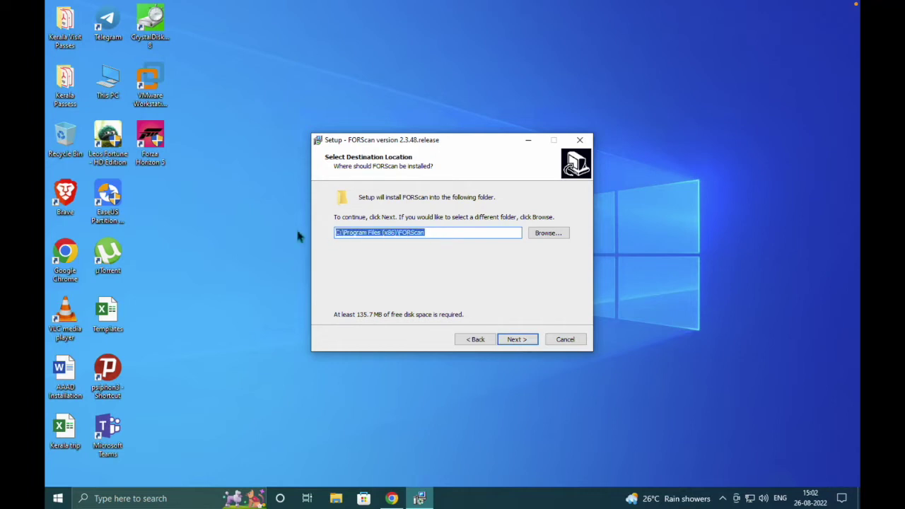
click(532, 342)
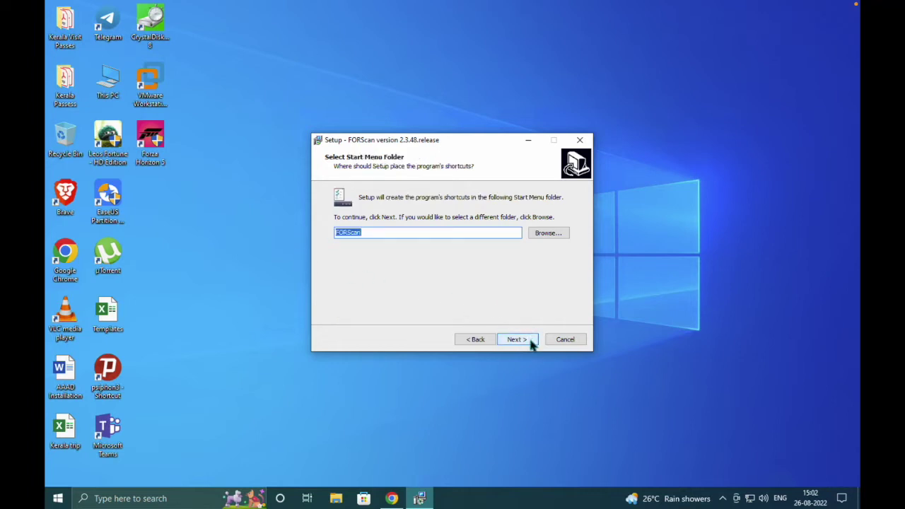
click(532, 342)
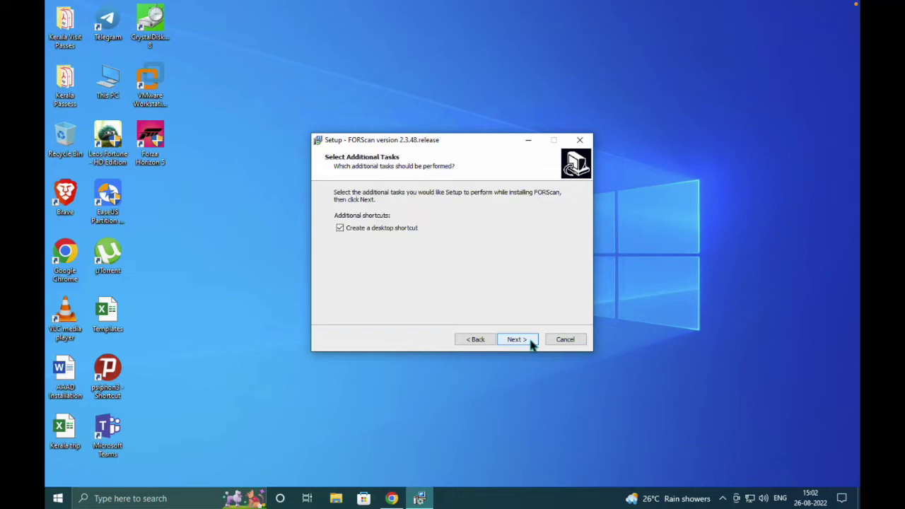
Keep the desktop shortcut option enabled and complete the FORScan 2.3.48 installation.
click(406, 229)
click(413, 230)
click(523, 342)
click(519, 340)
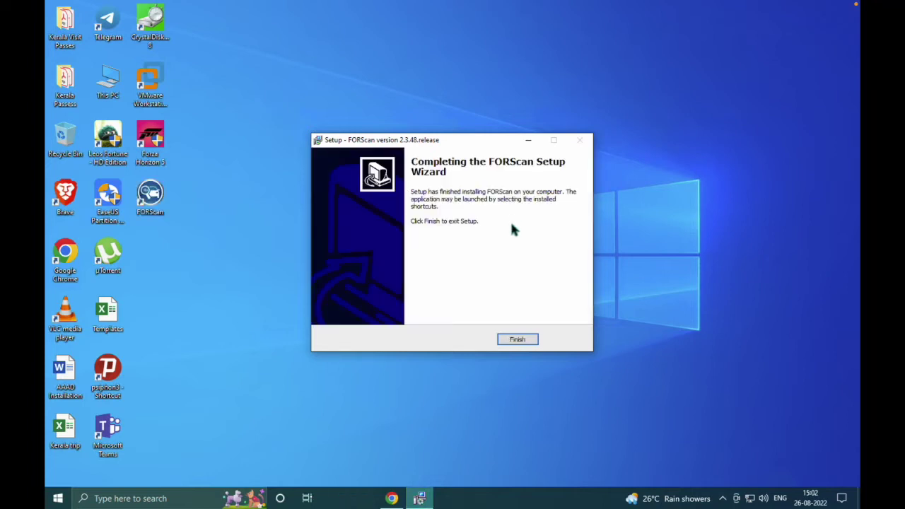
click(517, 340)
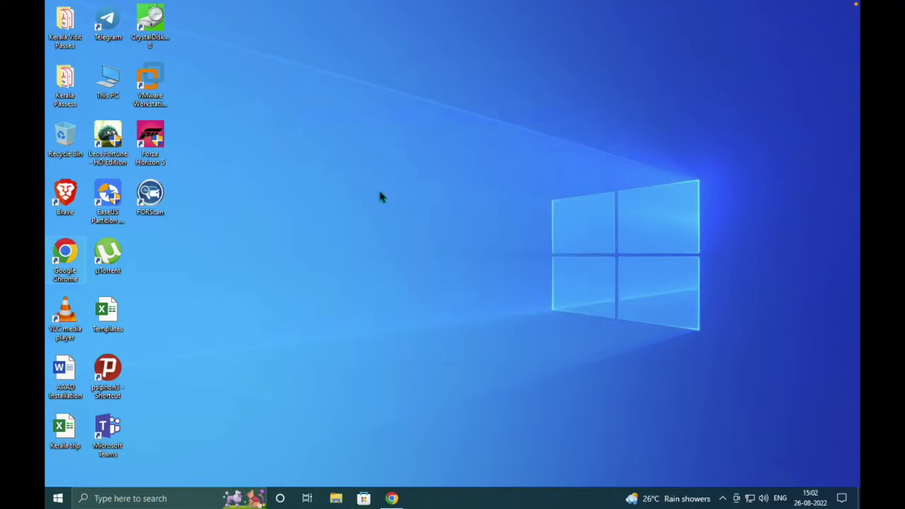
Restore Chrome on the FORScan download page offering the free 2-month Extended License trial.
click(401, 499)
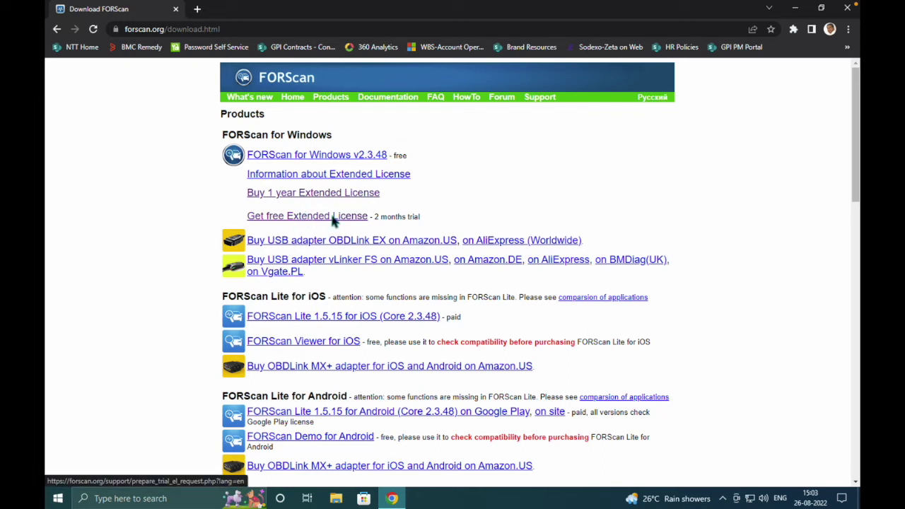
Open the free Extended License form, visit its Name, E-mail and Hardware ID fields, then minimize Chrome.
click(334, 221)
click(301, 184)
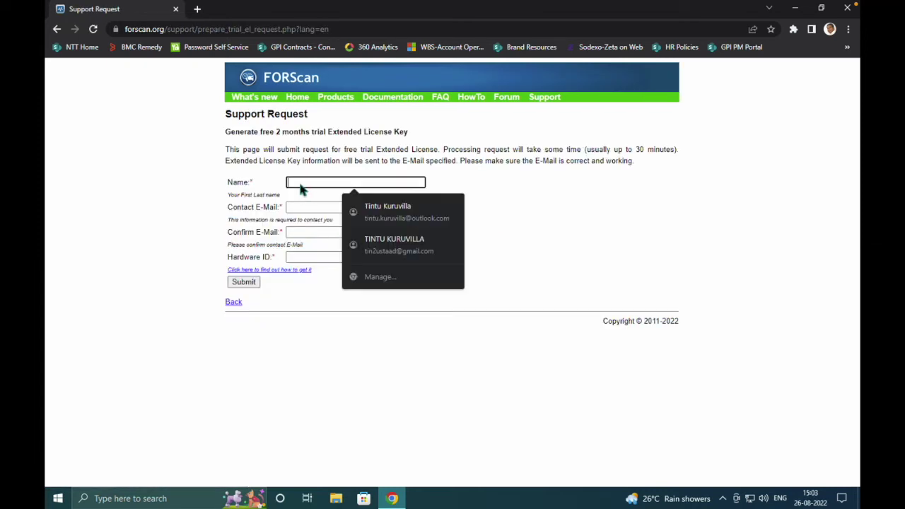
click(301, 209)
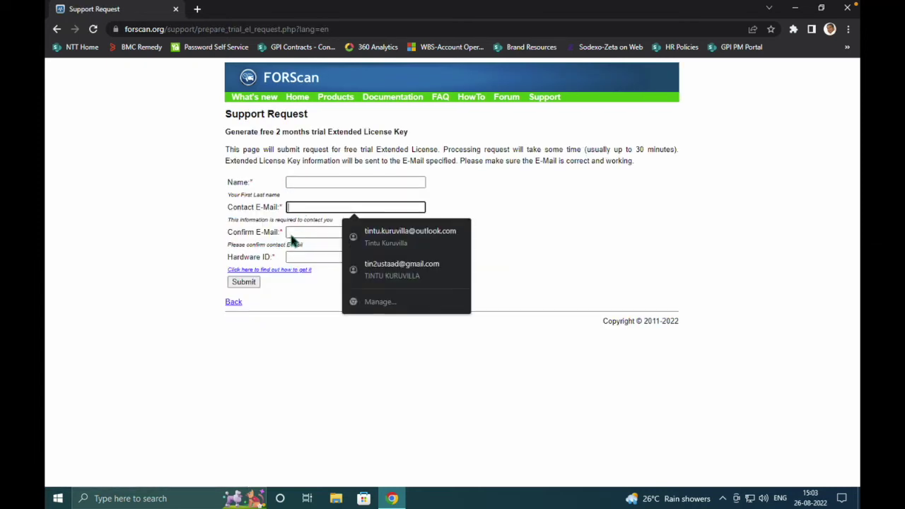
click(293, 237)
click(293, 259)
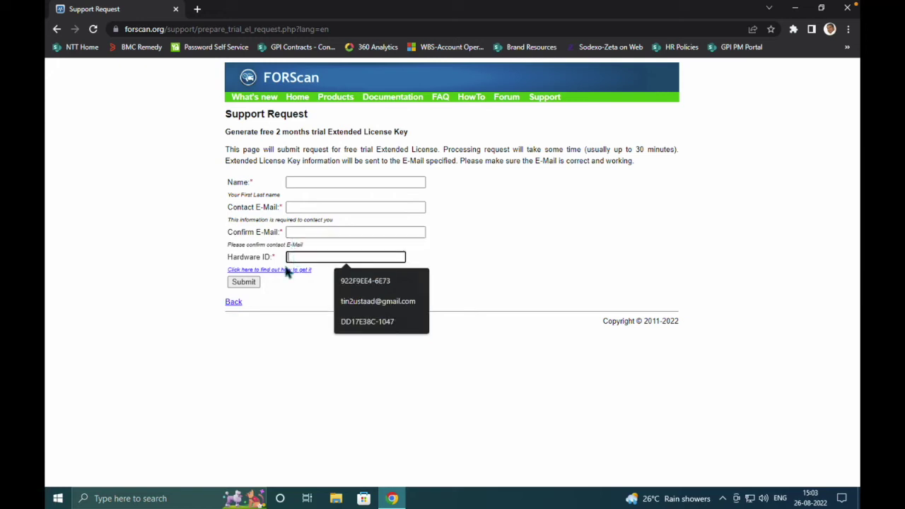
click(507, 249)
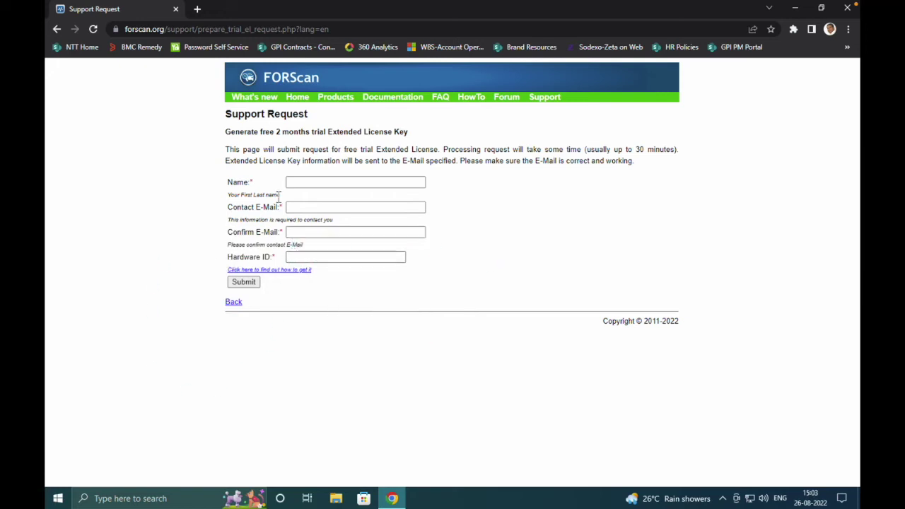
click(378, 261)
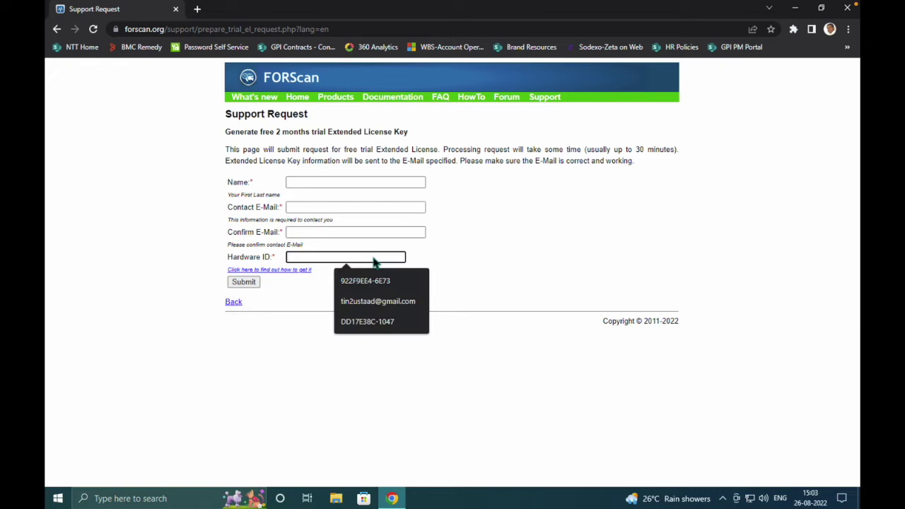
click(482, 246)
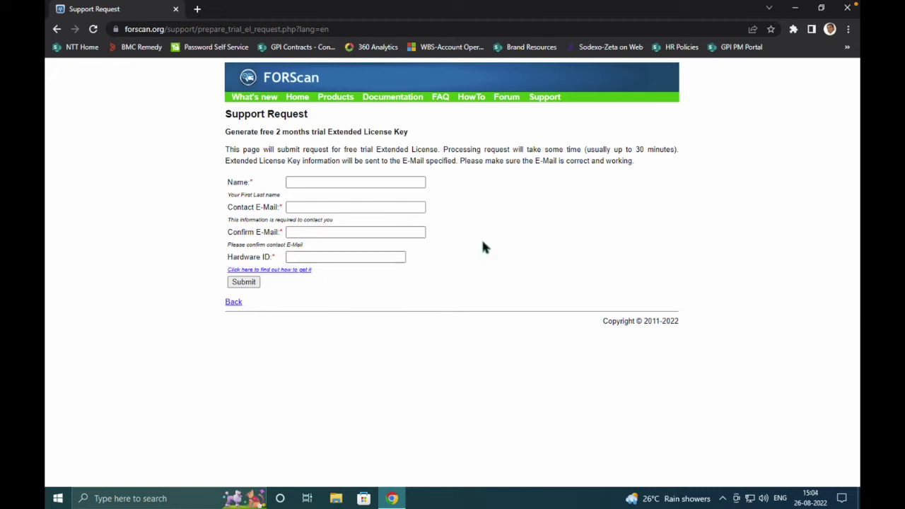
click(793, 10)
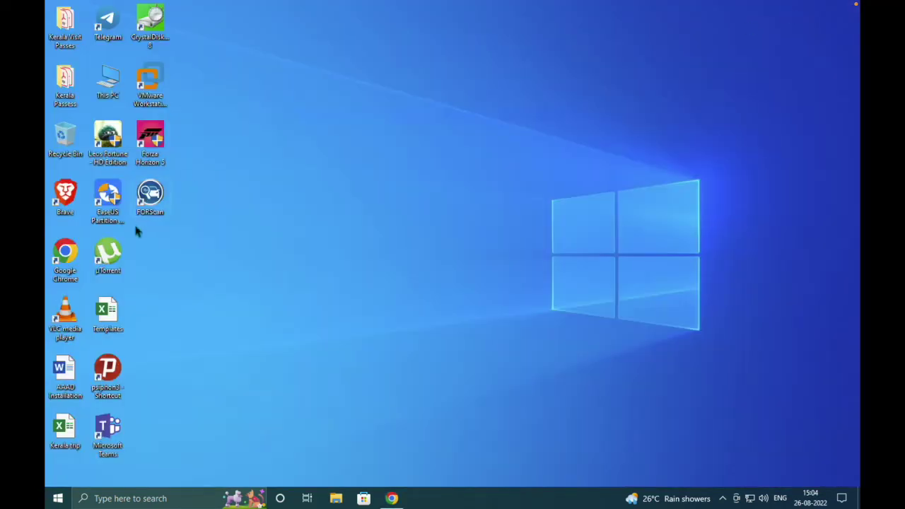
Start FORScan, dismiss the safety warning, copy the Hardware ID from About, and return to Chrome.
double_click(153, 205)
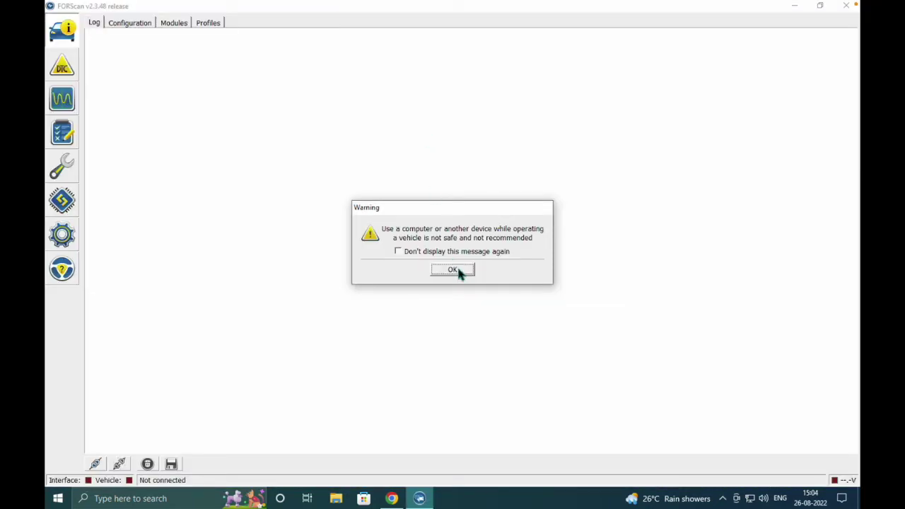
click(457, 270)
click(63, 271)
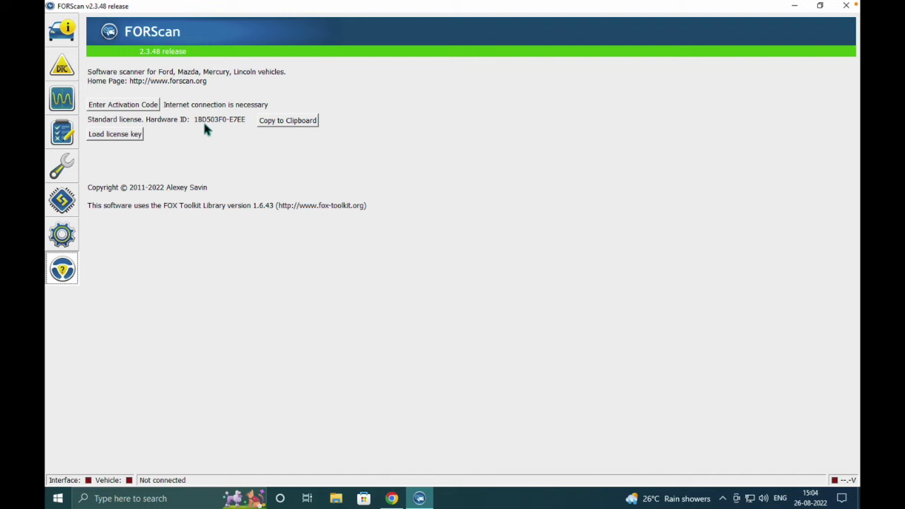
drag(198, 123, 208, 126)
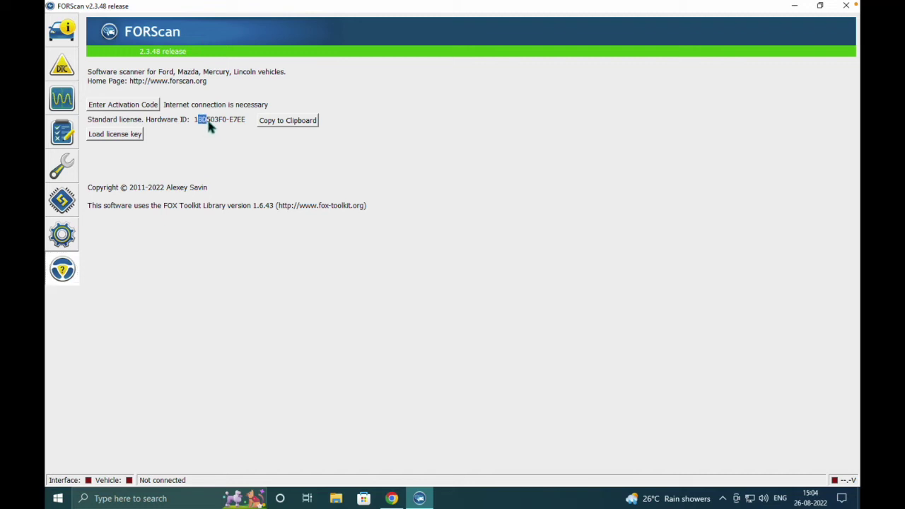
click(287, 127)
mouse_move(391, 498)
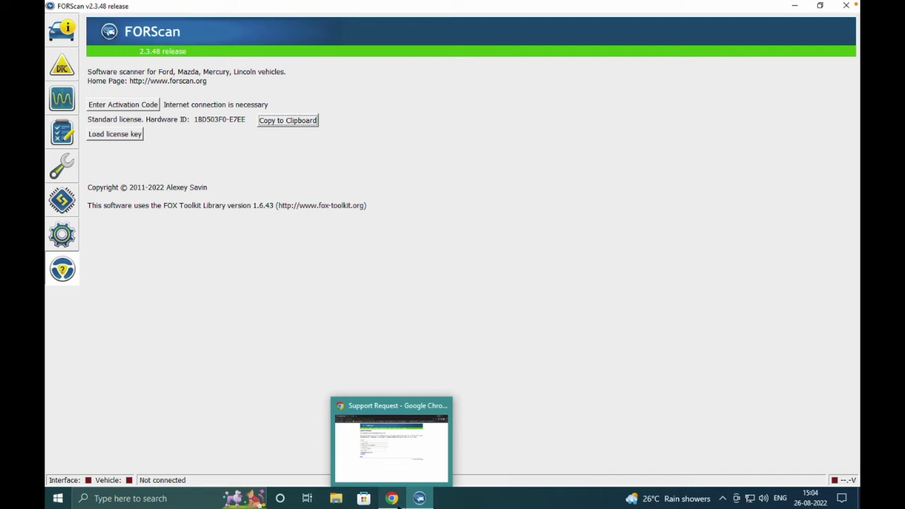
click(392, 499)
Paste the Hardware ID into the request form, then go back to the FORScan download page.
click(309, 261)
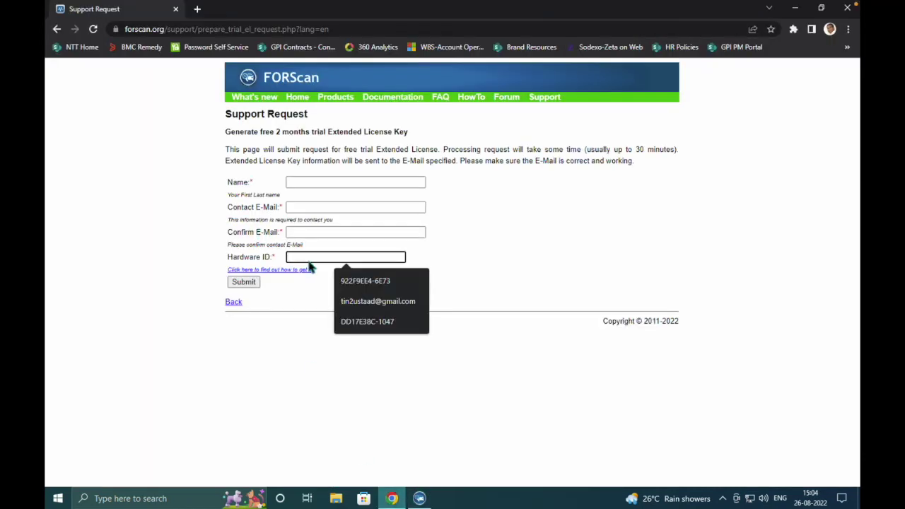
key(ctrl+v)
click(326, 182)
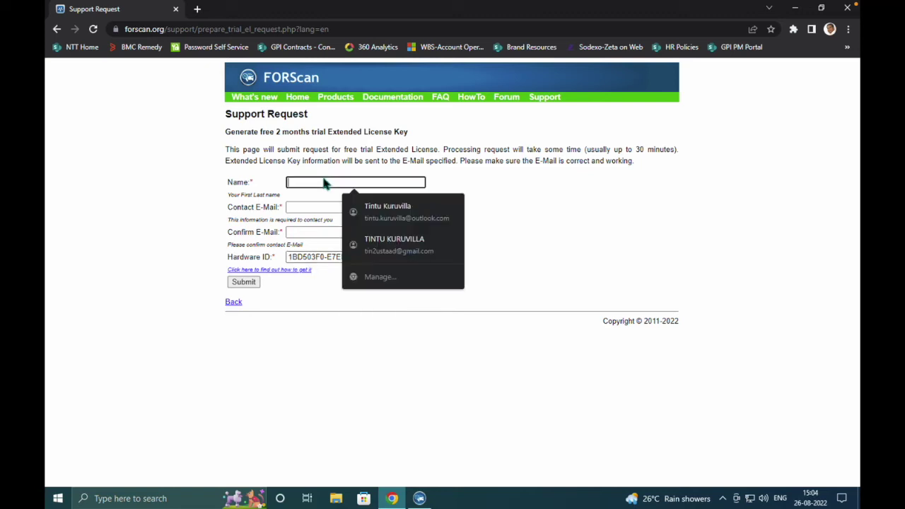
click(497, 170)
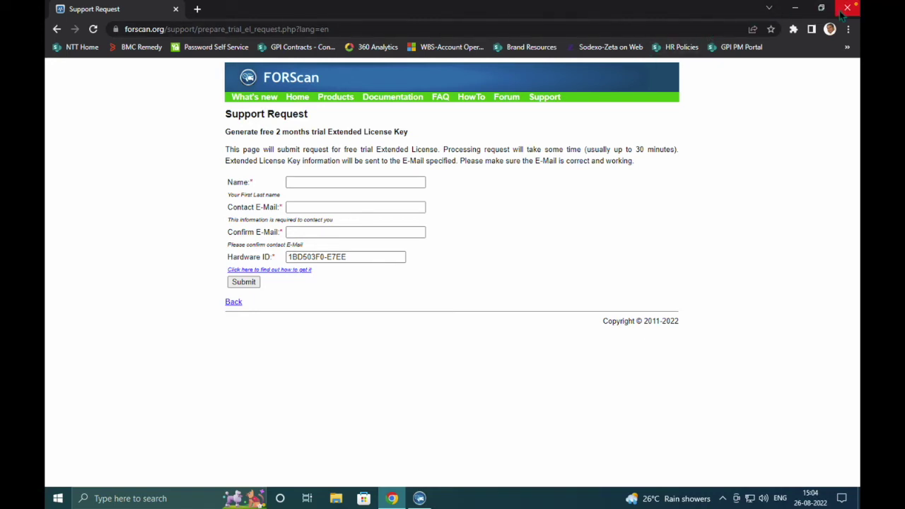
click(56, 29)
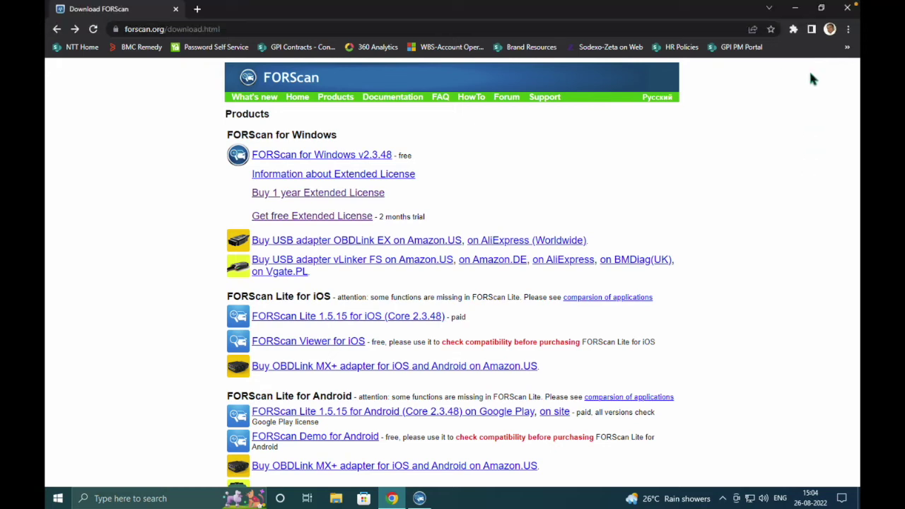
Switch to FORScan's About and license page and begin loading a license key file.
click(796, 9)
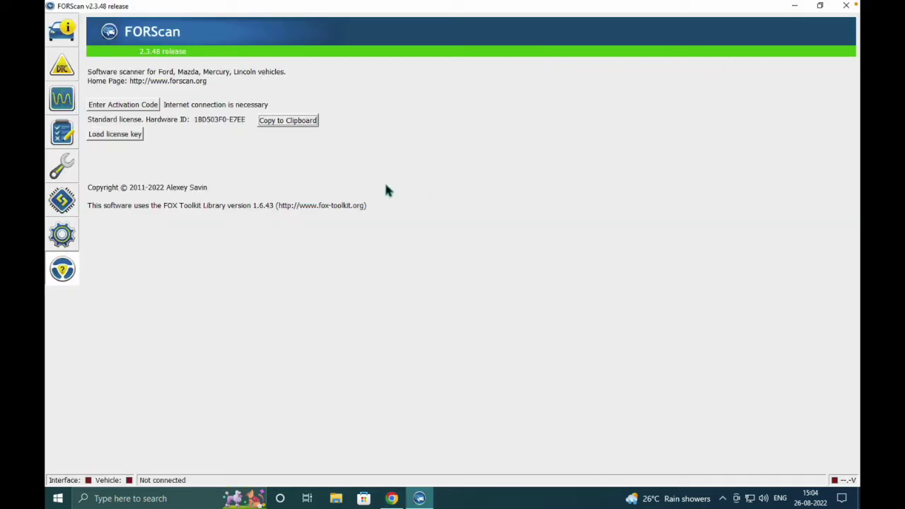
click(70, 33)
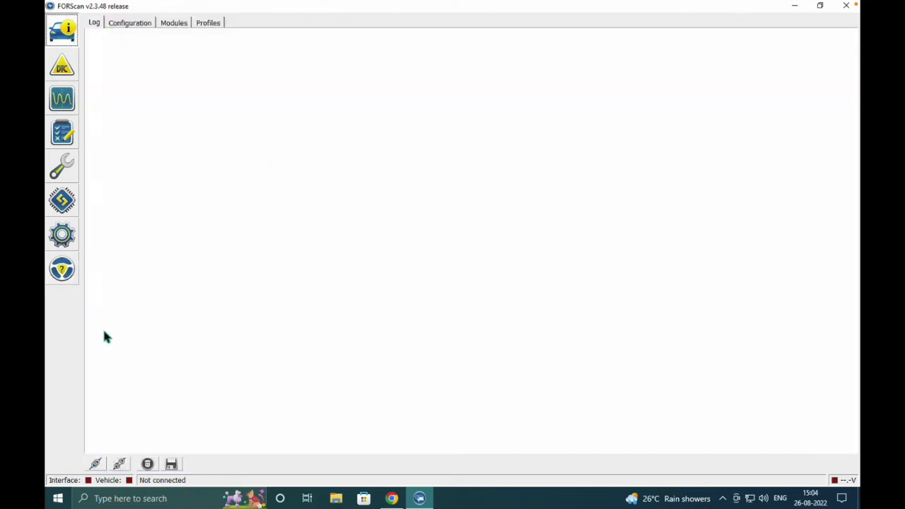
click(61, 280)
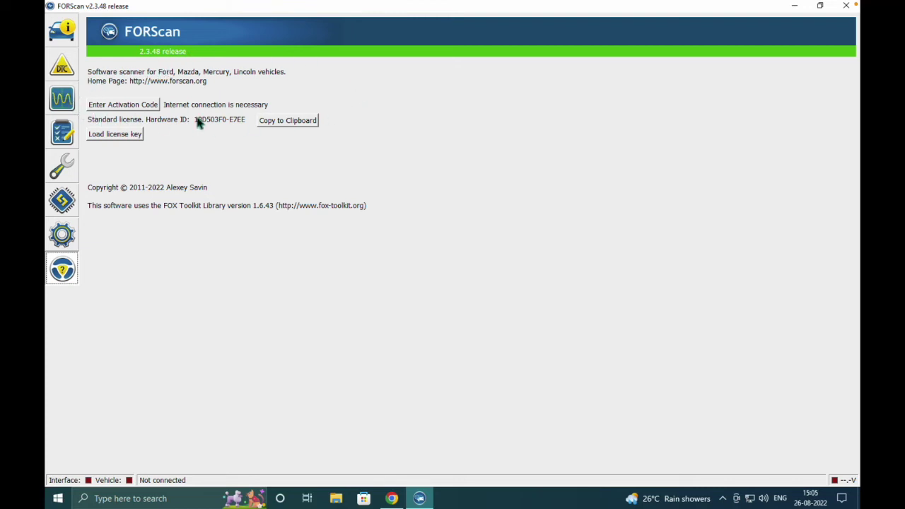
click(118, 137)
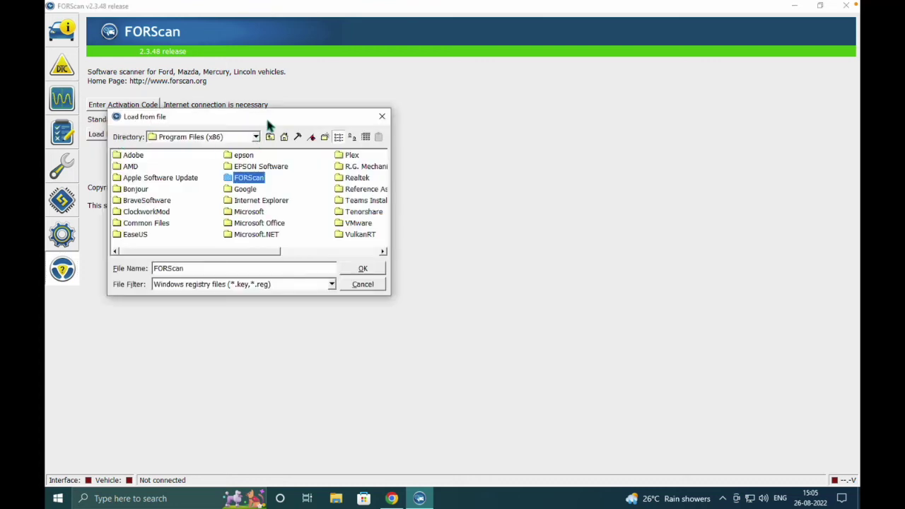
Load FORScanLicense.key from the C: drive as FORScan's license key.
drag(269, 122, 401, 124)
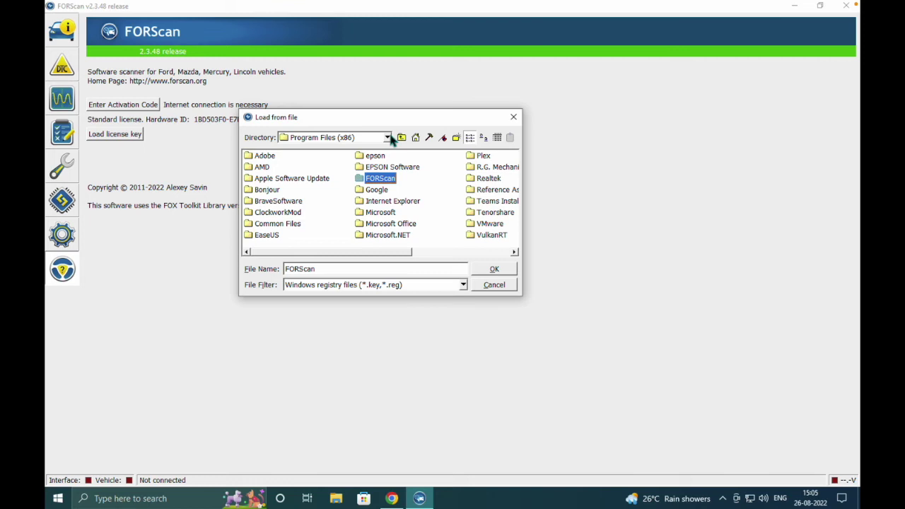
click(388, 138)
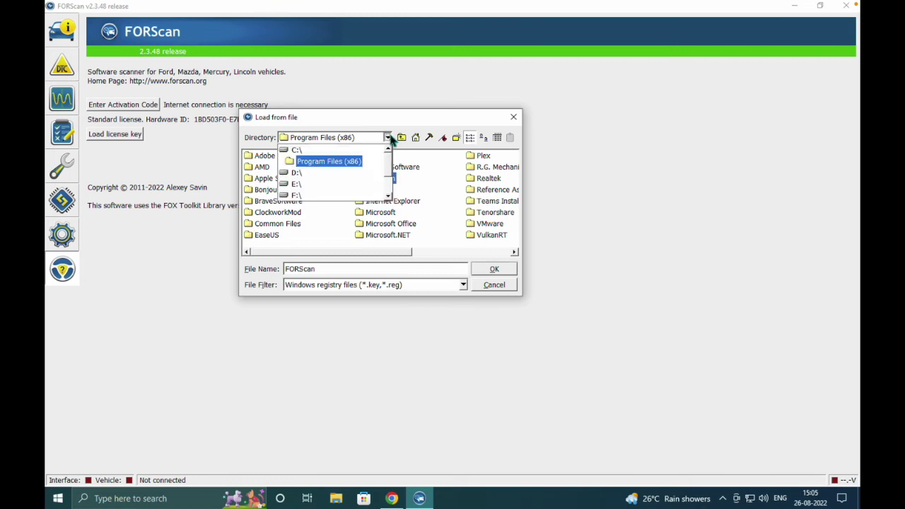
click(313, 150)
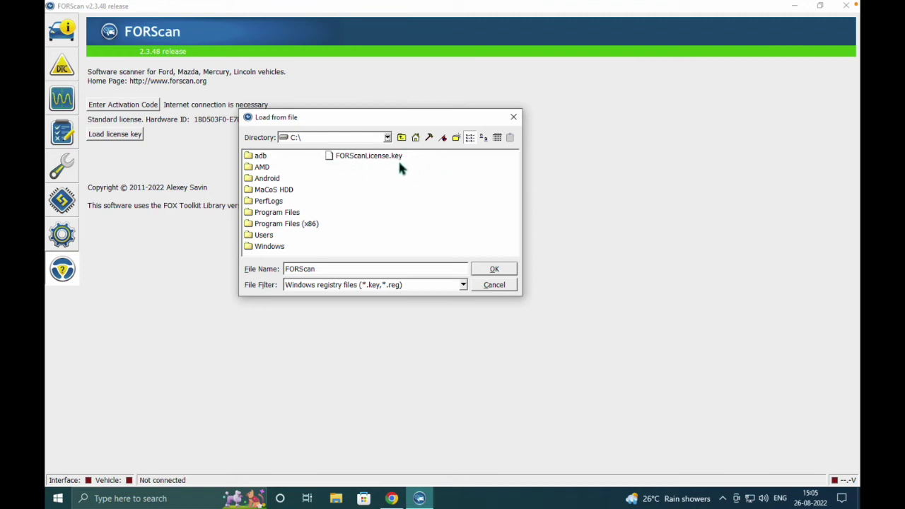
click(357, 158)
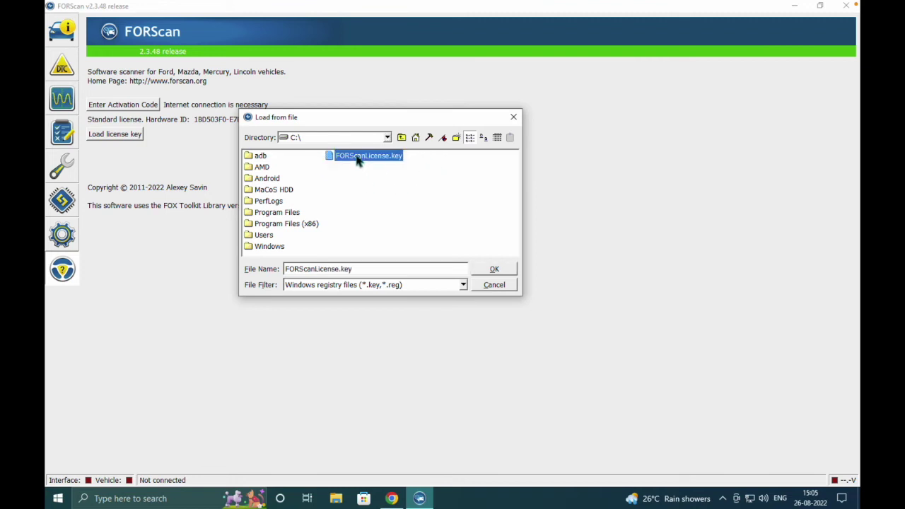
click(496, 268)
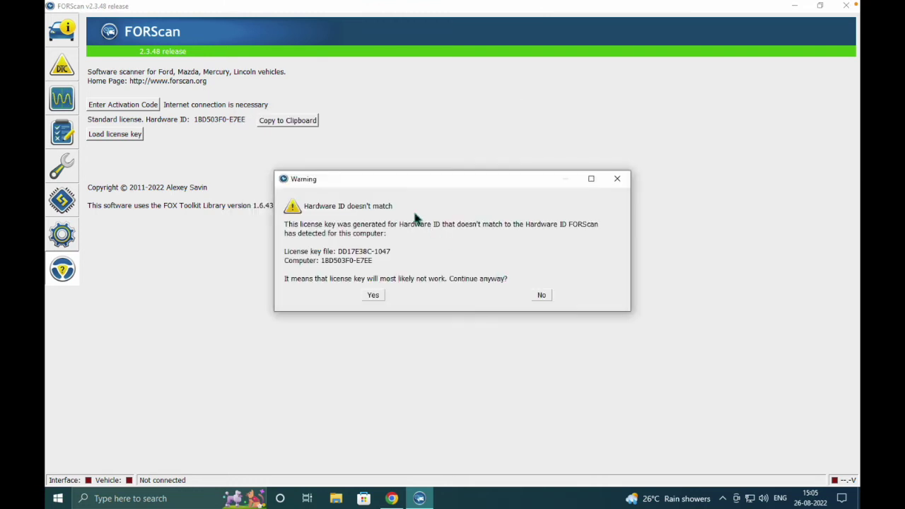
Keep the mismatched license key, restart FORScan now, and dismiss the driving safety warning.
drag(387, 184, 491, 163)
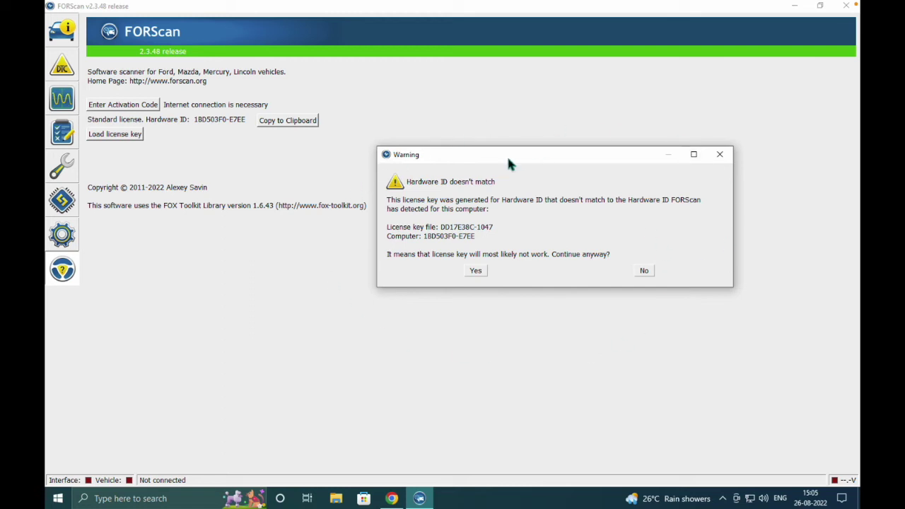
drag(509, 163, 518, 143)
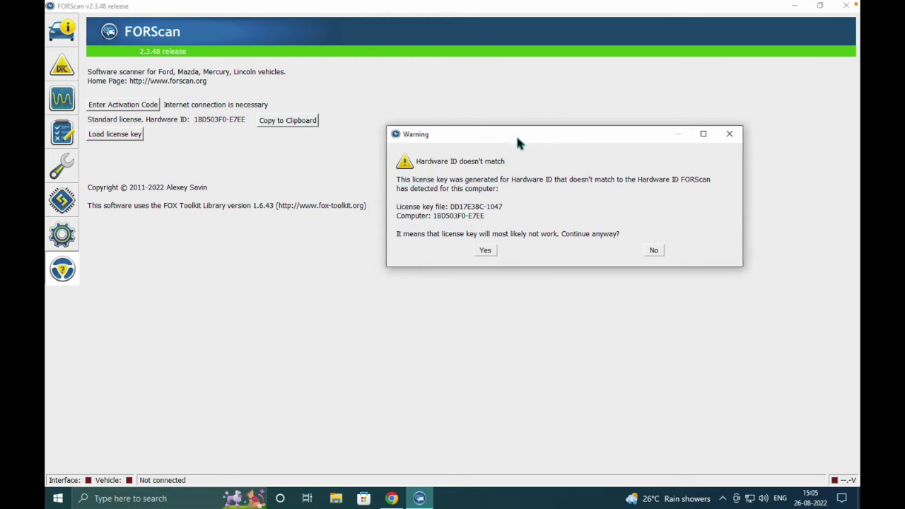
click(485, 250)
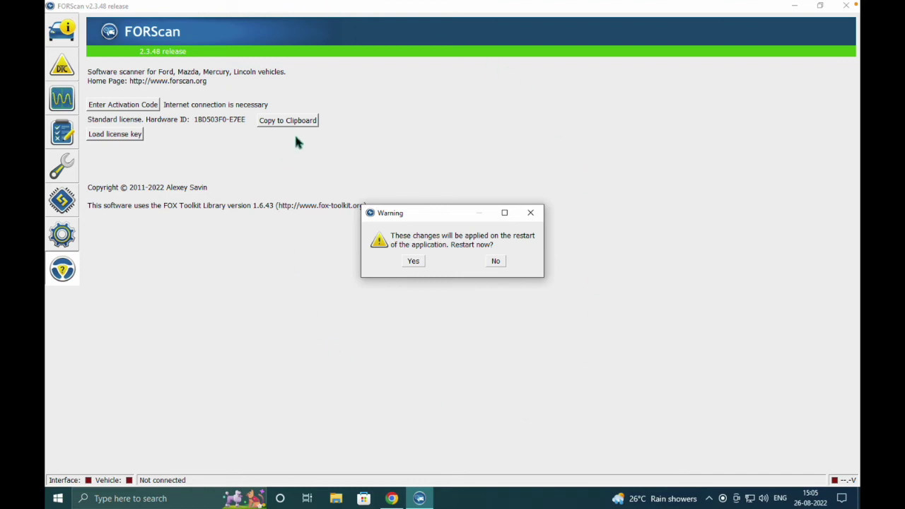
click(408, 262)
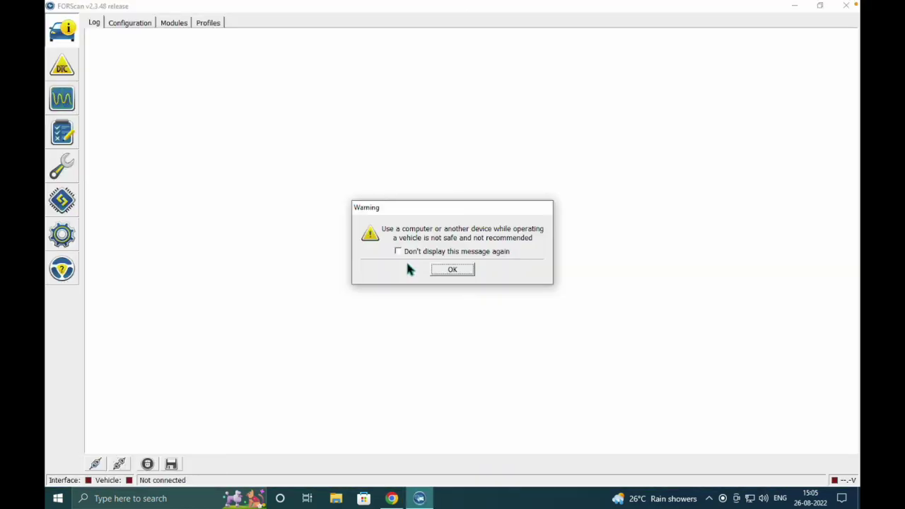
click(448, 273)
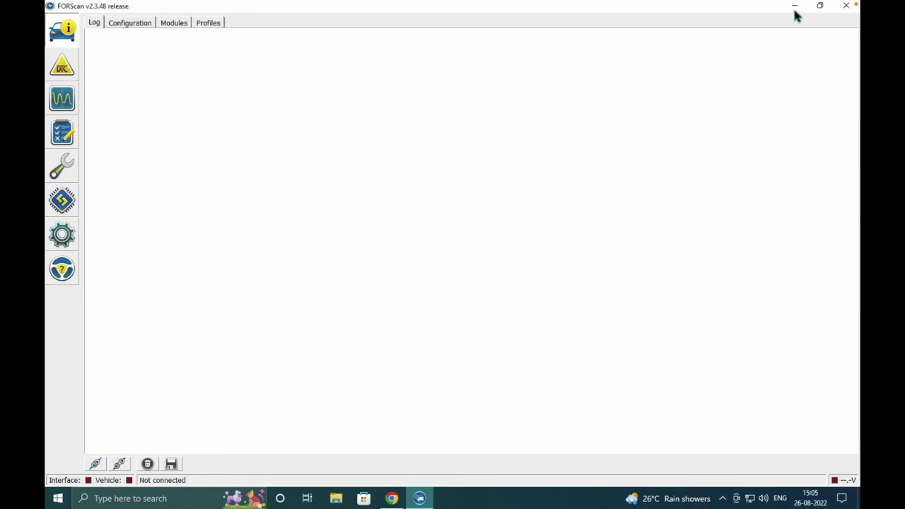
Minimize FORScan and bring Chrome back with the download page.
click(741, 6)
click(828, 94)
click(796, 7)
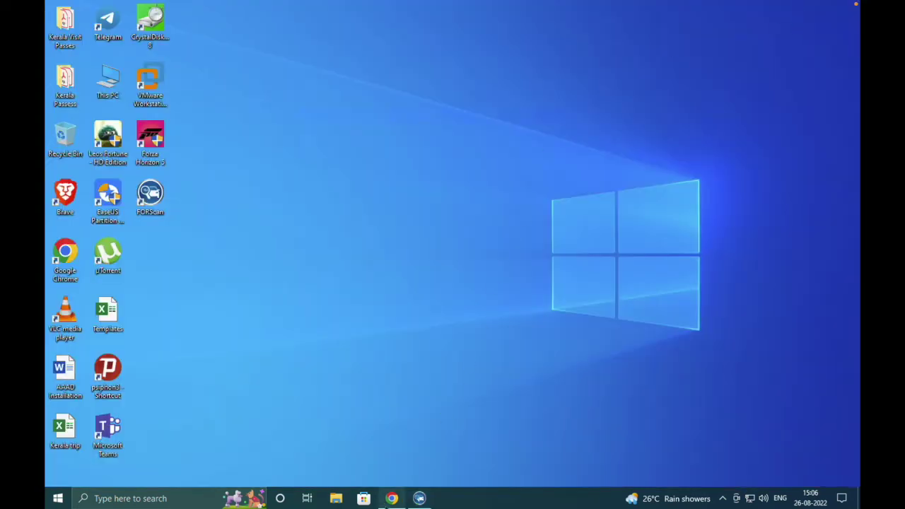
click(392, 498)
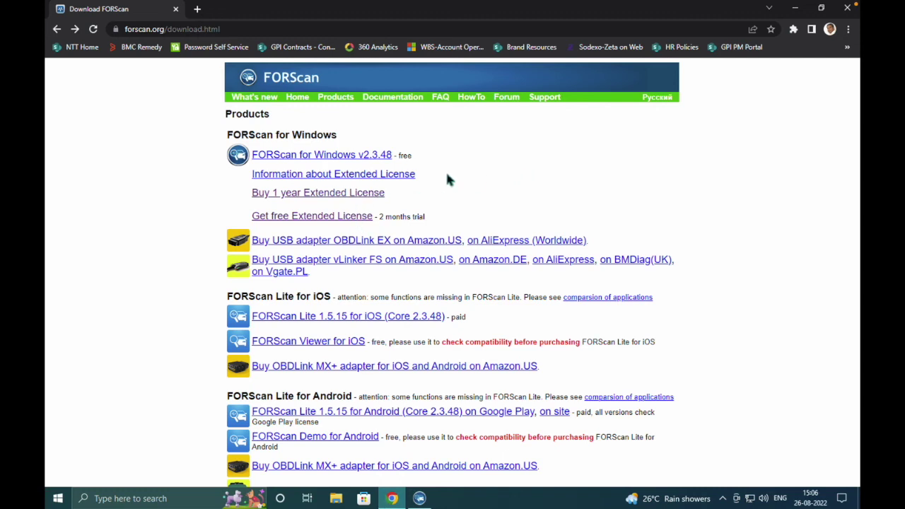
Review the 1 year Extended License checkout totalling 1,188.04 INR, then minimize Chrome.
click(369, 199)
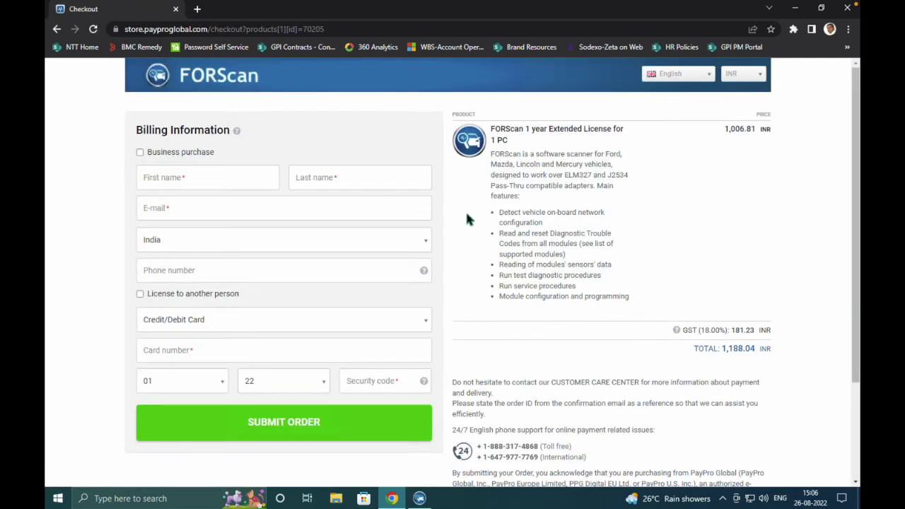
drag(860, 210, 860, 240)
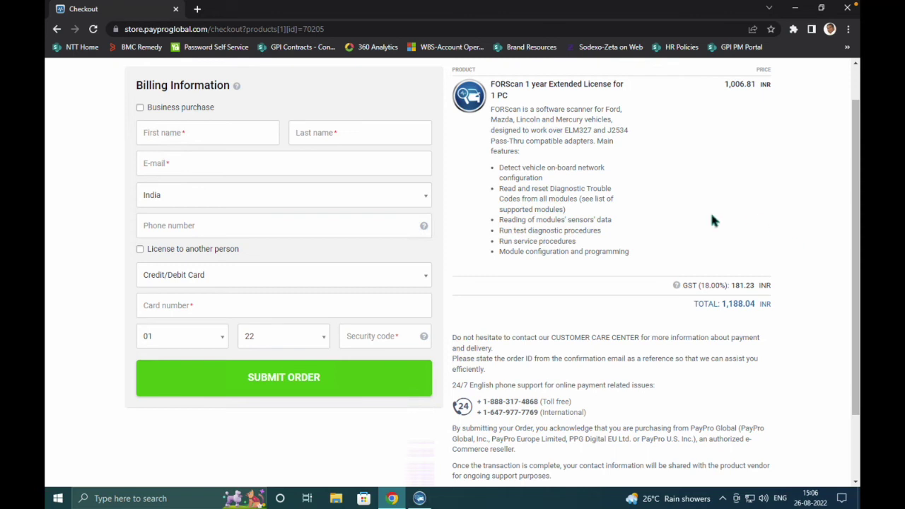
drag(854, 324, 851, 288)
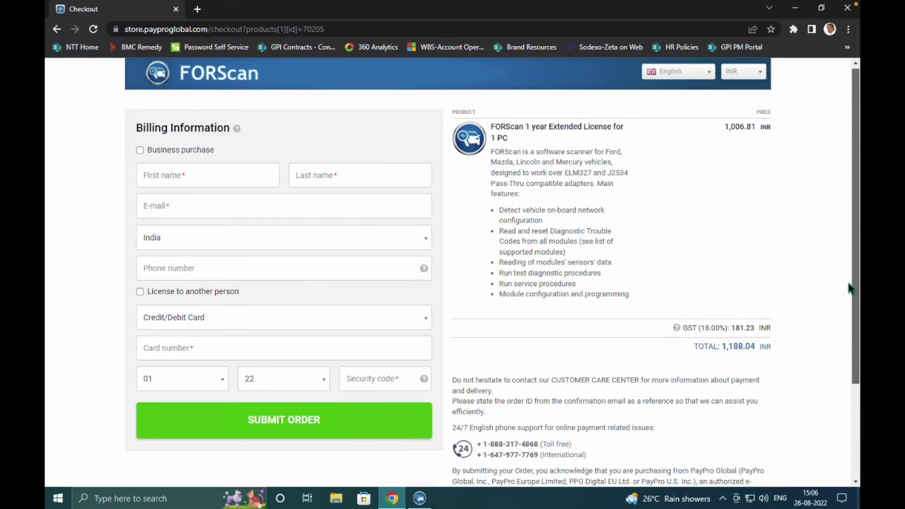
click(795, 9)
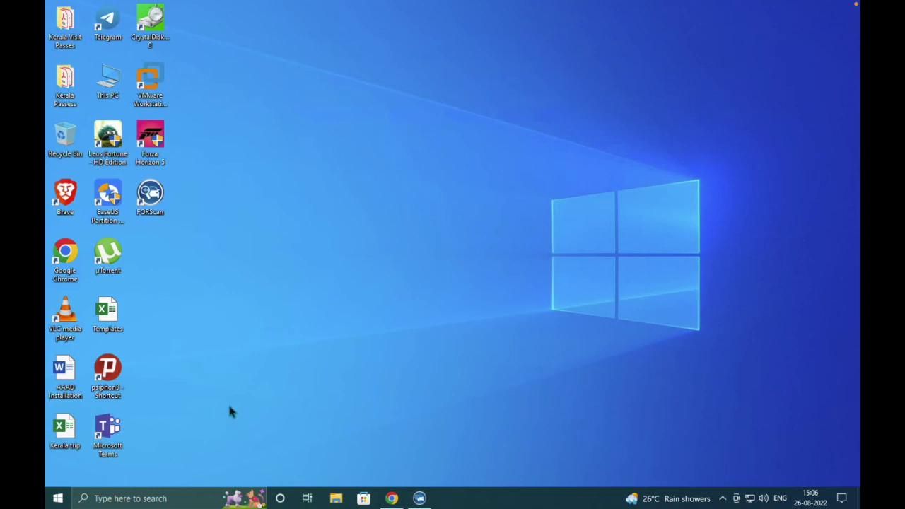
Refresh the desktop, close the already-running FORScan instance, and relaunch FORScan from its shortcut.
right_click(351, 202)
click(372, 249)
double_click(169, 188)
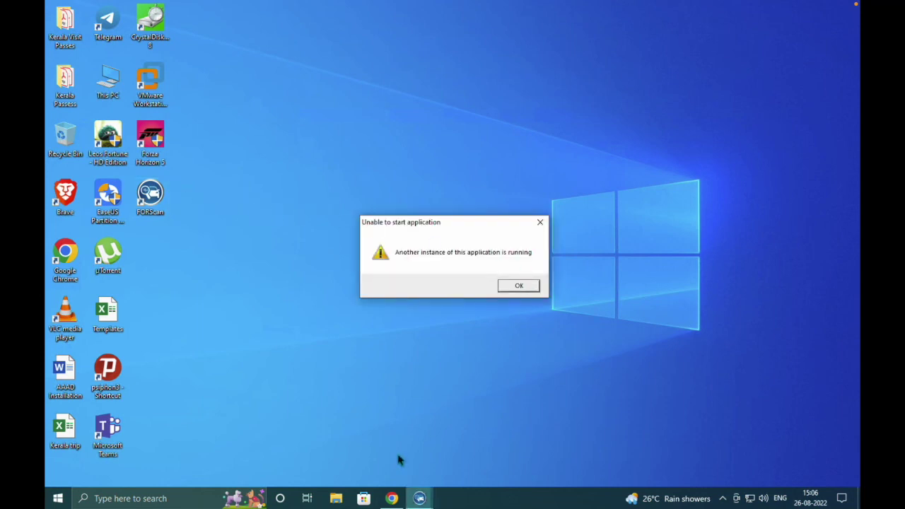
click(515, 285)
click(418, 498)
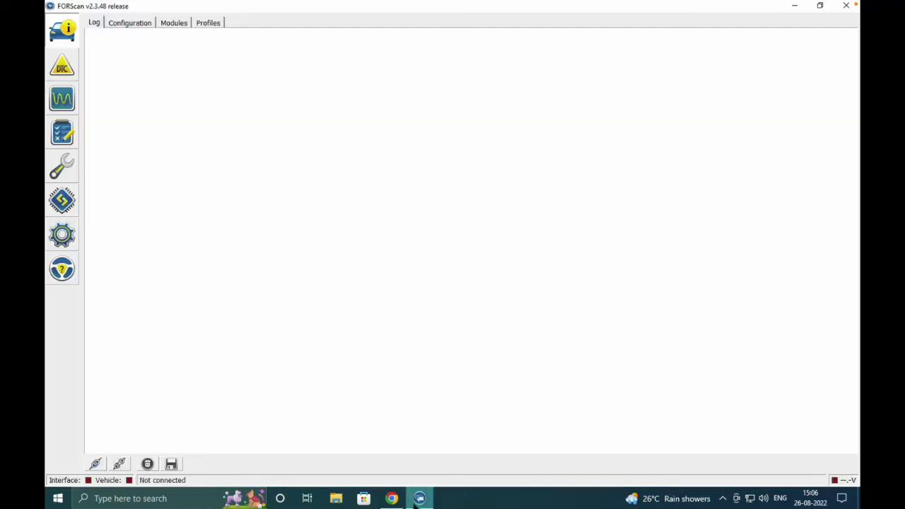
click(847, 7)
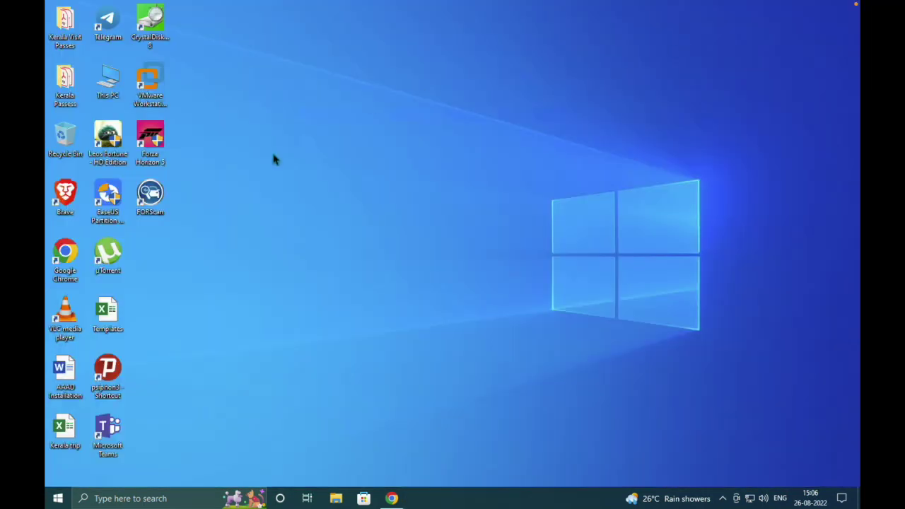
double_click(163, 193)
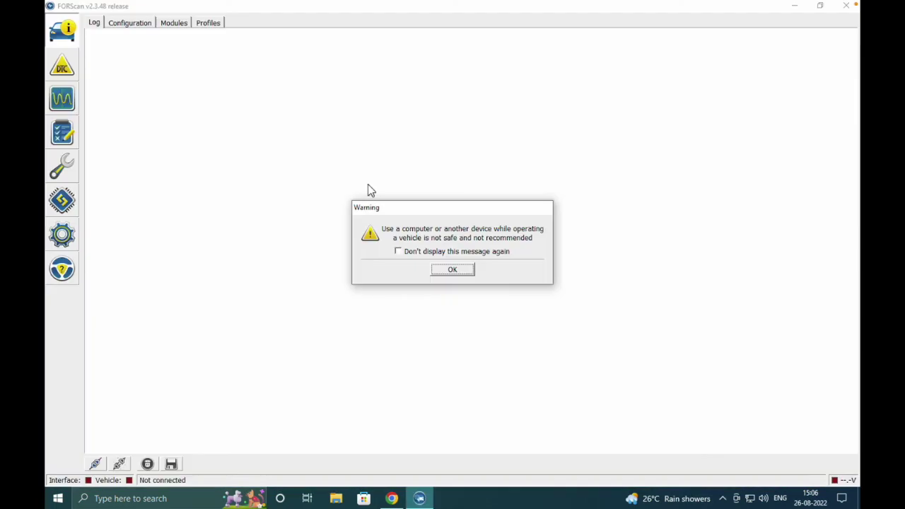
Dismiss the safety warning and go via the DTC view to the live data Dashboard.
click(452, 270)
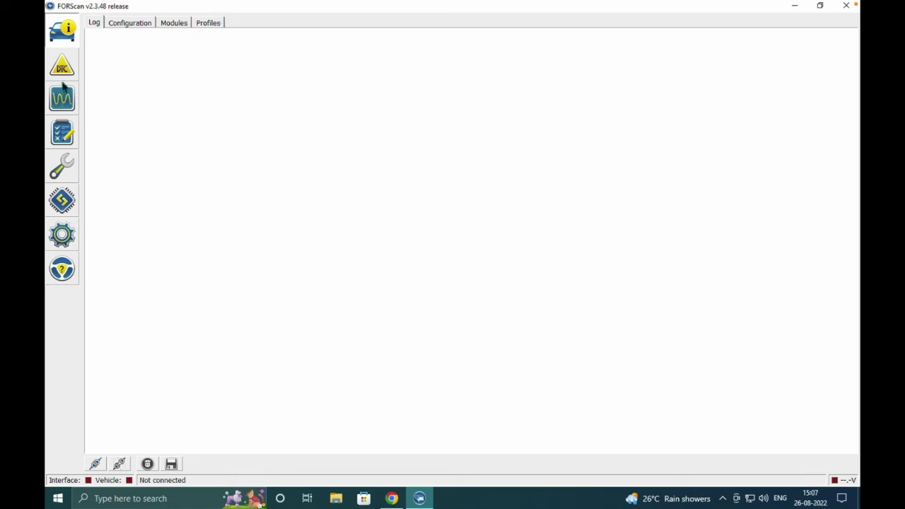
click(69, 79)
click(69, 109)
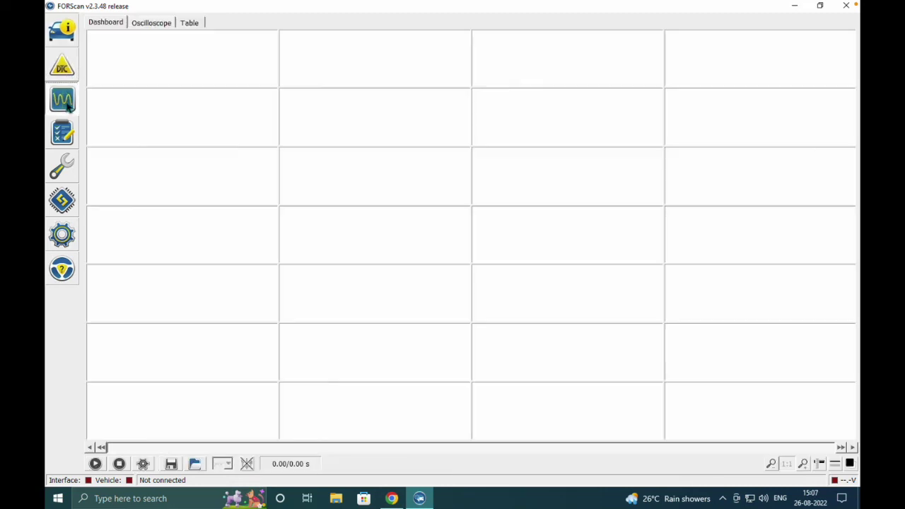